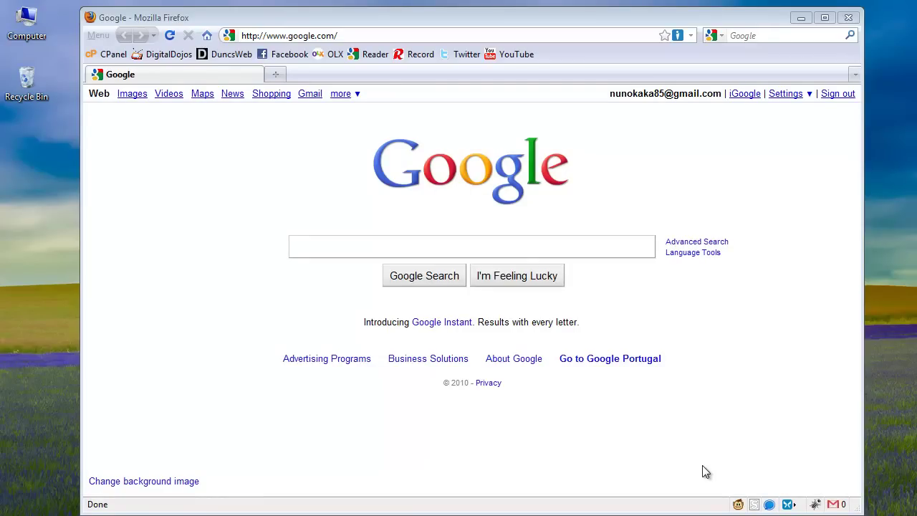
# Step: Minimize Firefox so only the bare desktop is visible
pyautogui.click(800, 17)
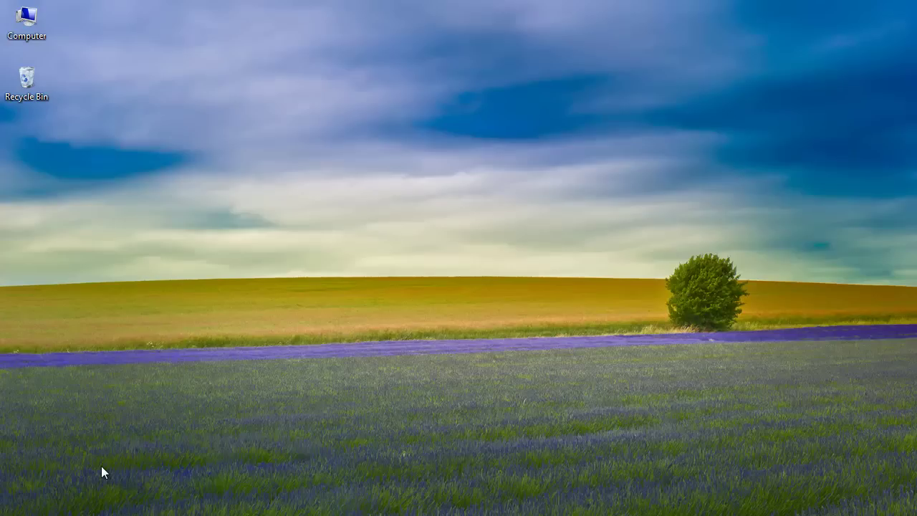
pyautogui.moveTo(172, 129); pyautogui.dragTo(322, 286)
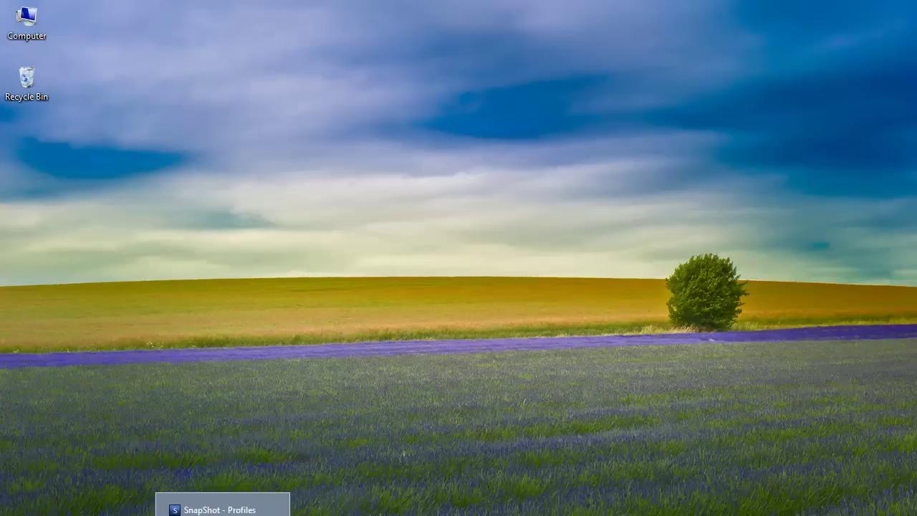
# Step: Delete the Nunokaka85.com and NK85 profiles from SnapShot's Profiles list
pyautogui.click(653, 156)
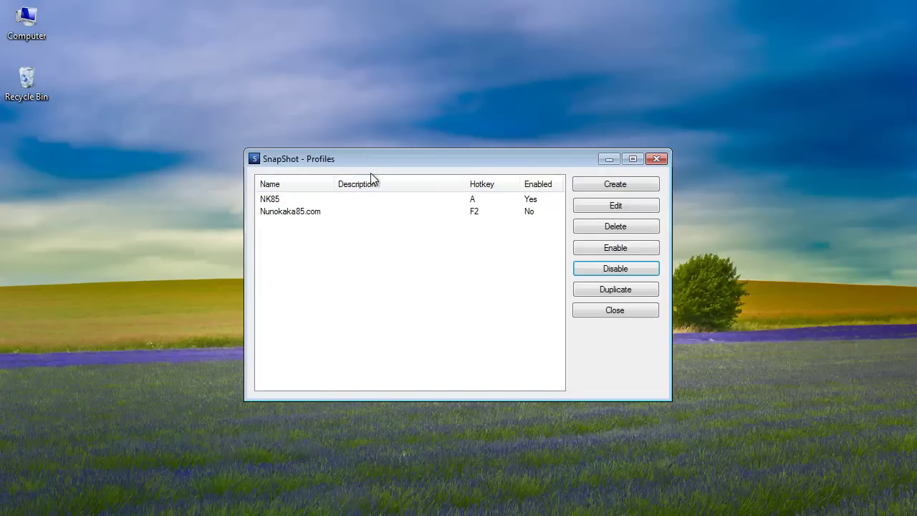
pyautogui.click(387, 212)
pyautogui.click(606, 226)
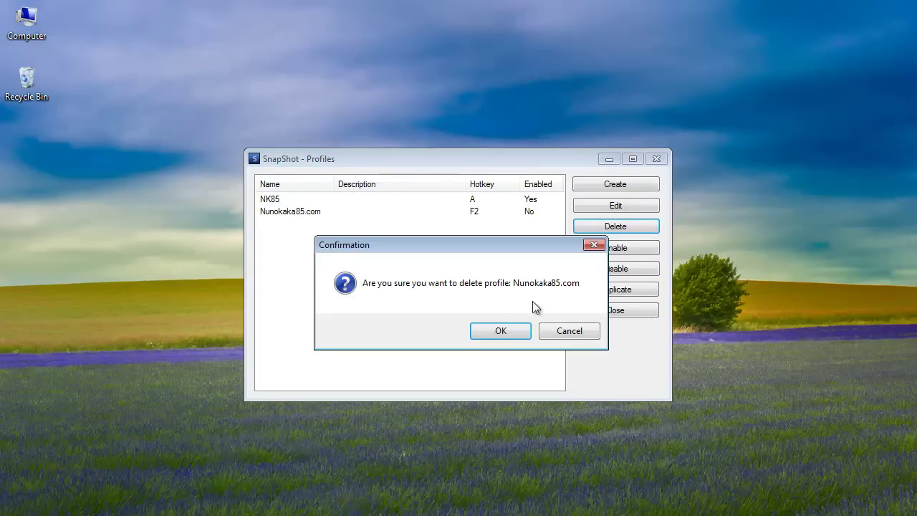
pyautogui.press('Return')
pyautogui.click(493, 199)
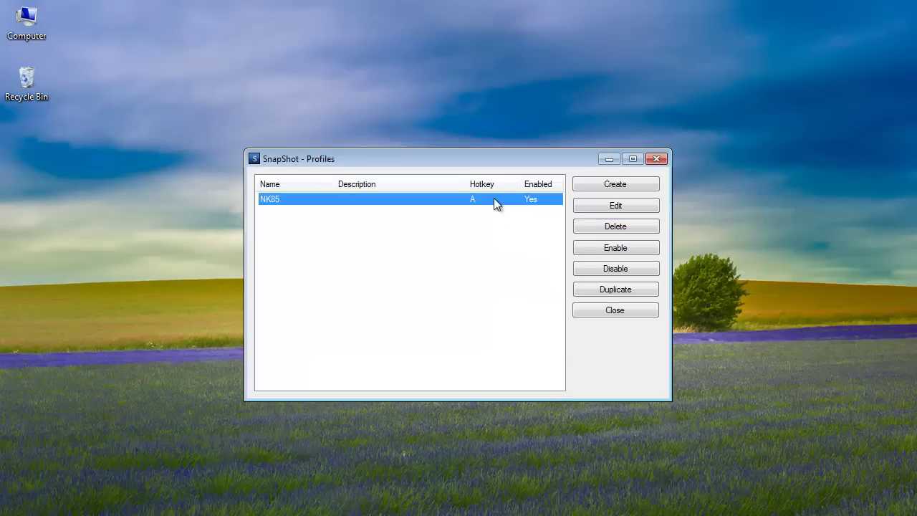
pyautogui.click(581, 226)
pyautogui.click(471, 330)
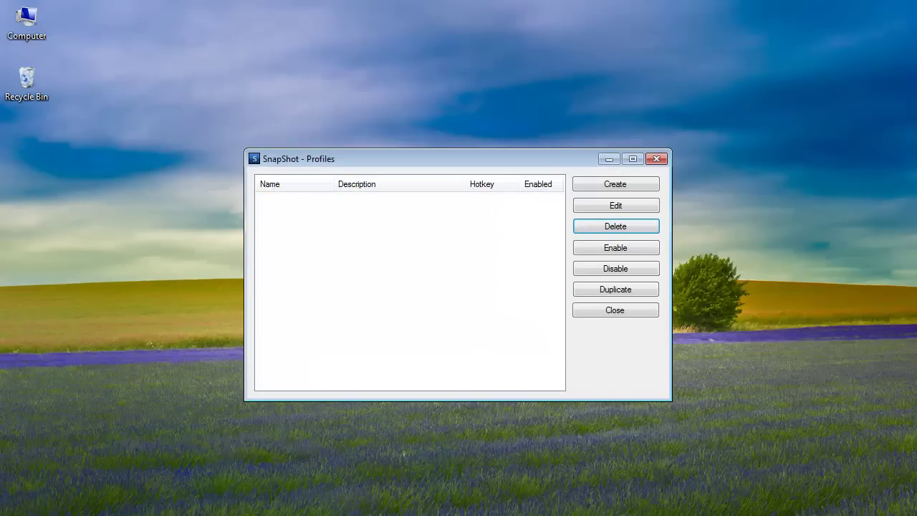
pyautogui.click(15, 514)
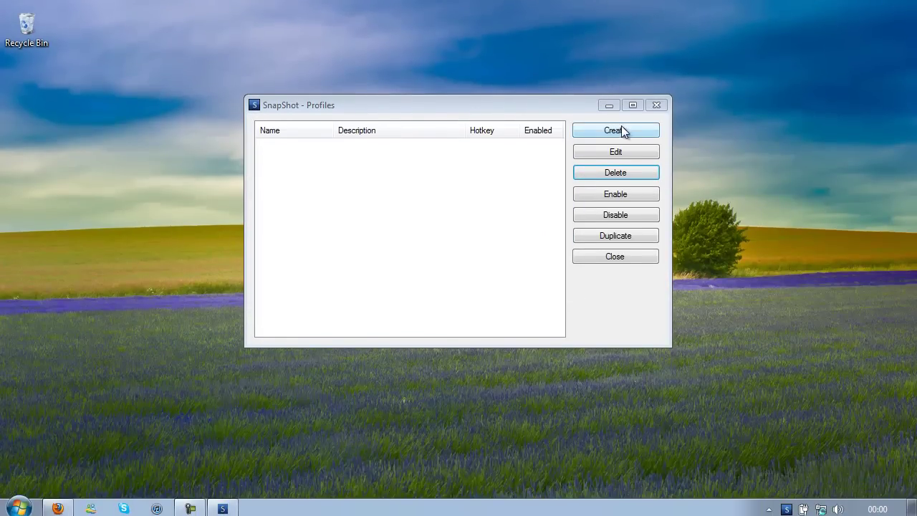
# Step: Create a new profile named Nunokaka85.com with a Ctrl hotkey enabled
pyautogui.click(618, 135)
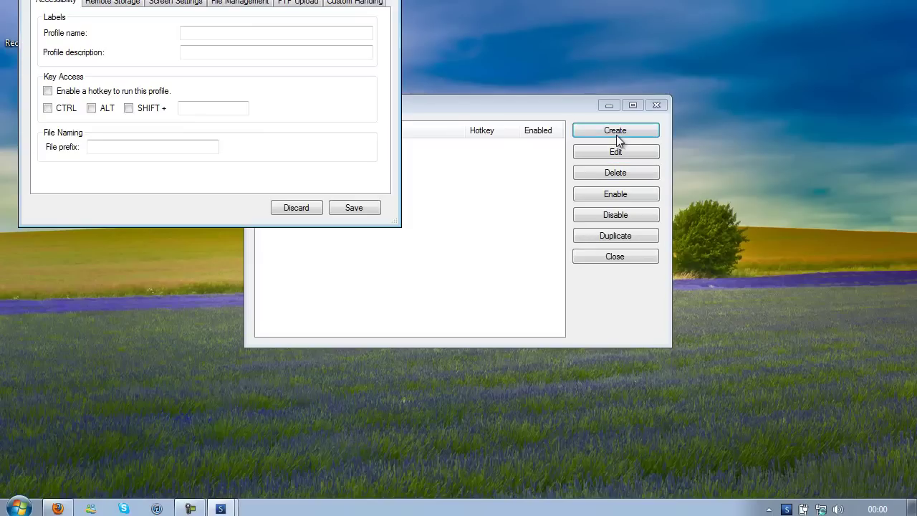
pyautogui.write('Nunokaka85.com')
pyautogui.click(139, 93)
pyautogui.click(48, 108)
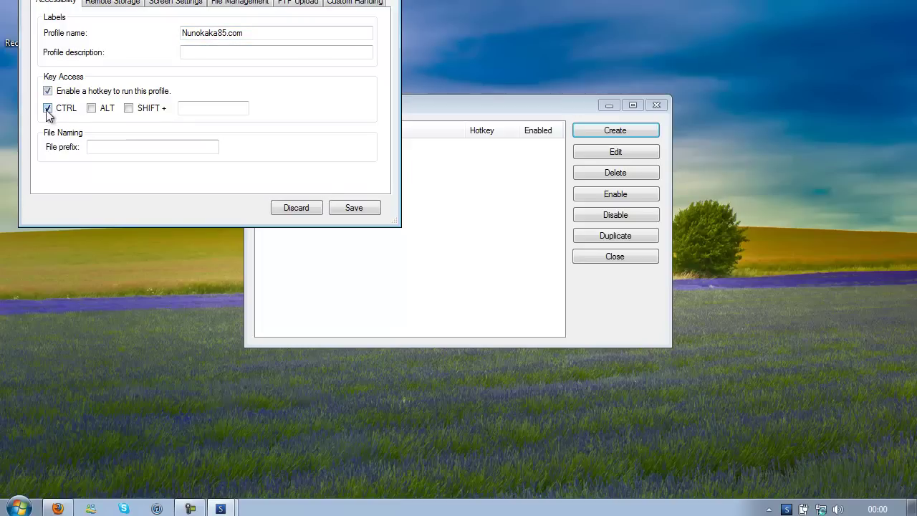
pyautogui.click(198, 109)
pyautogui.write('3')
# Step: Set the profile to capture Screen 1 (1280x800) instead of the active window
pyautogui.click(175, 4)
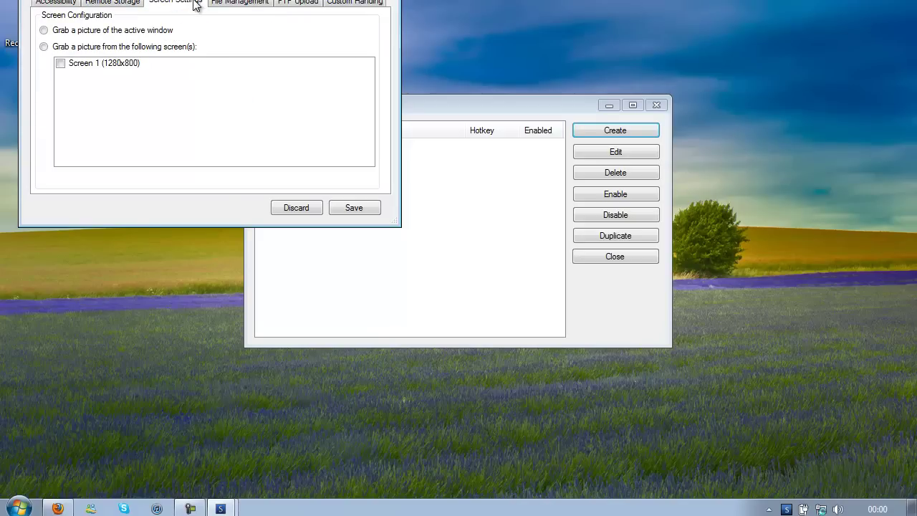
pyautogui.click(44, 47)
pyautogui.click(62, 65)
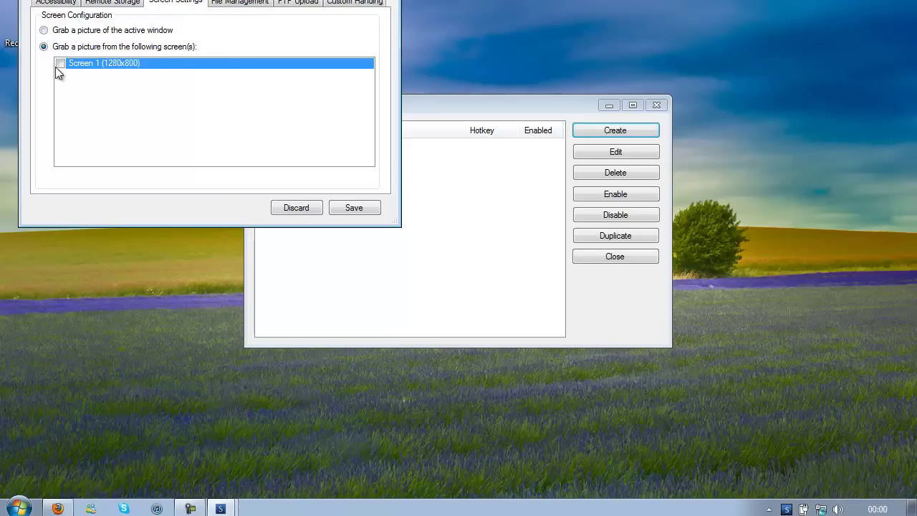
# Step: Enable FTP upload to ftp.nunokaka85.com, entering the port, account username and password
pyautogui.click(252, 6)
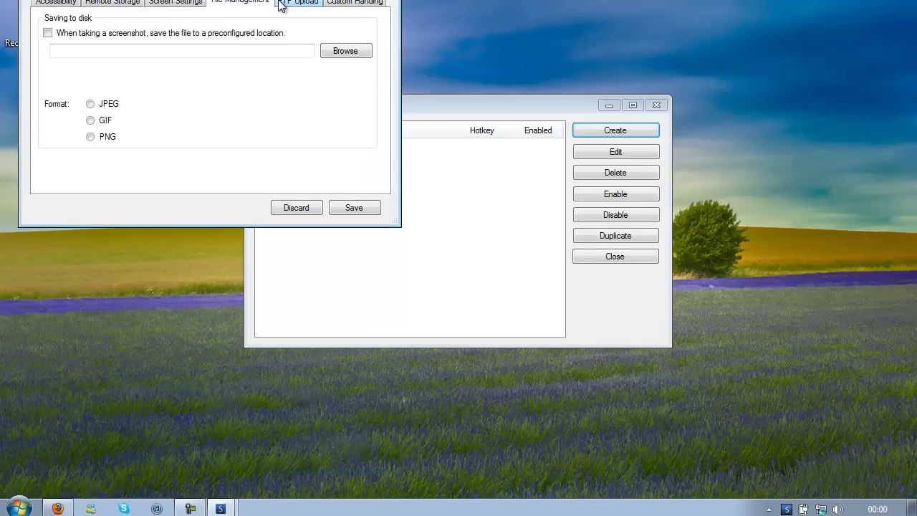
pyautogui.click(292, 7)
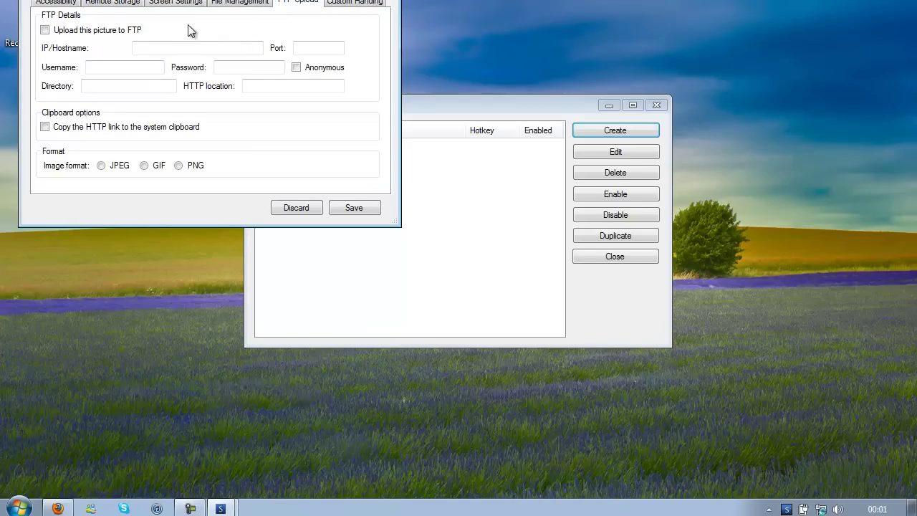
pyautogui.click(75, 33)
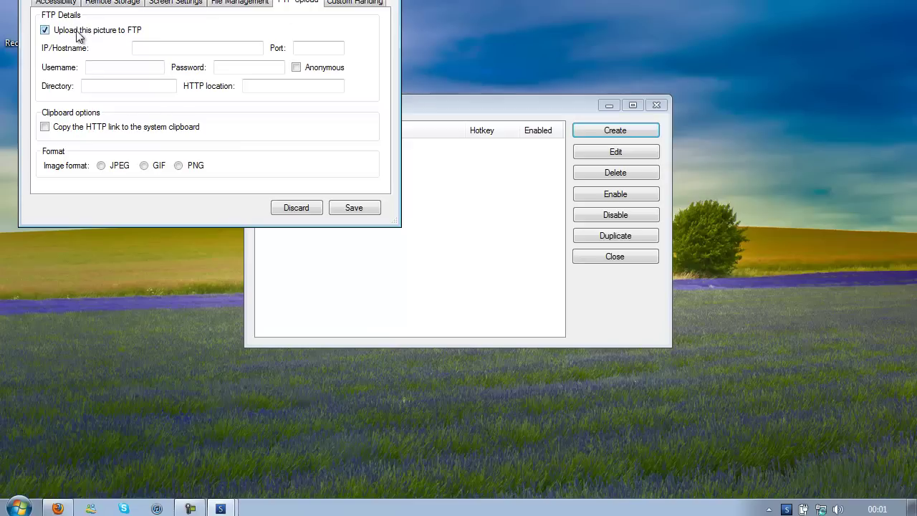
pyautogui.click(159, 48)
pyautogui.write('ftp.nunokaka85.com')
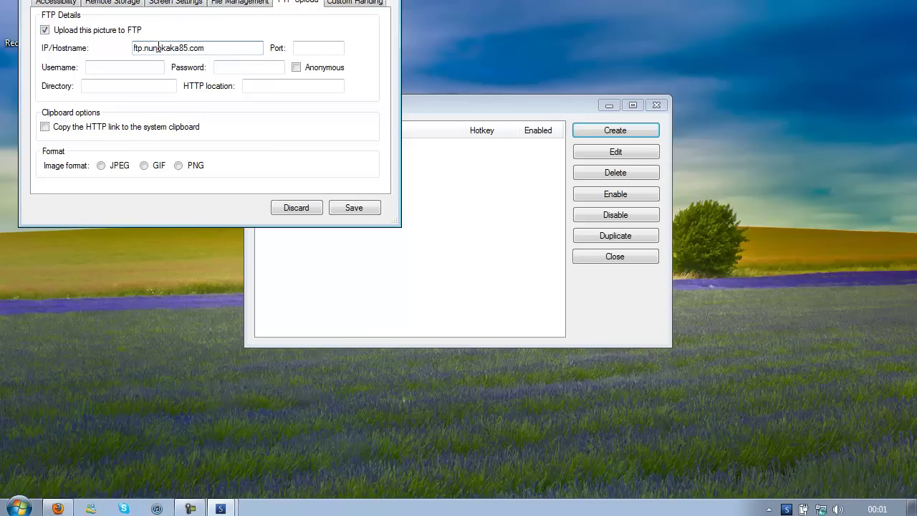
pyautogui.press('Tab')
pyautogui.write('2')
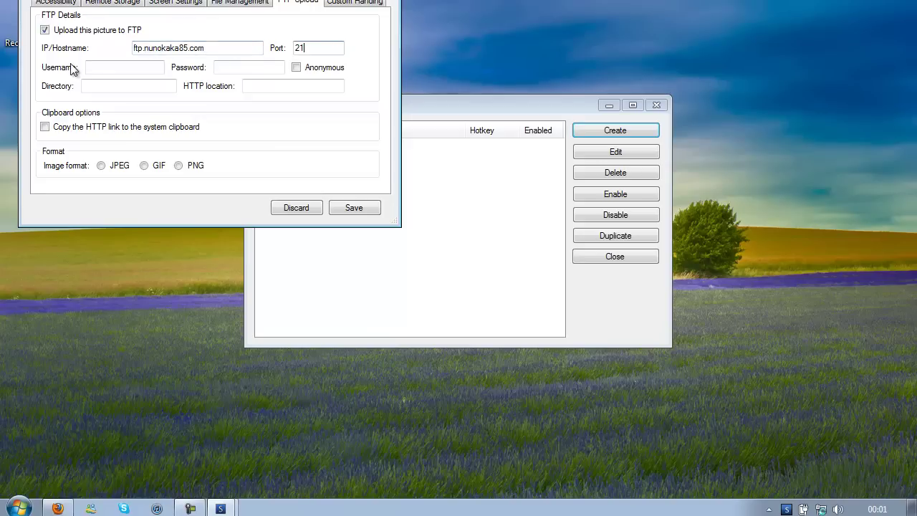
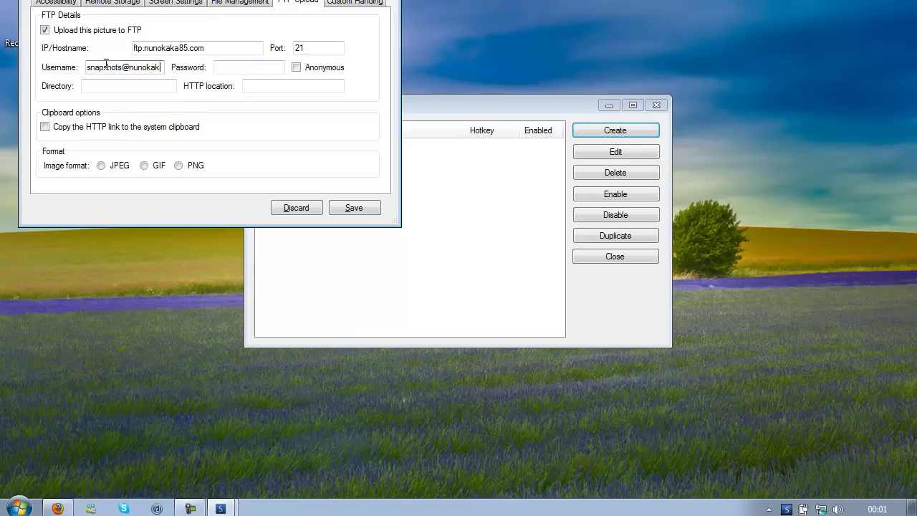
pyautogui.press('Tab')
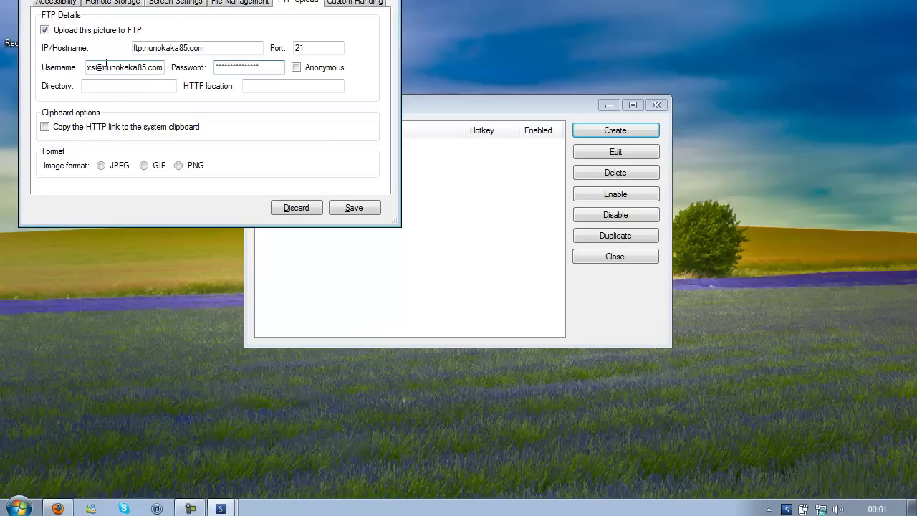
pyautogui.click(145, 87)
pyautogui.click(308, 87)
pyautogui.write('http://w')
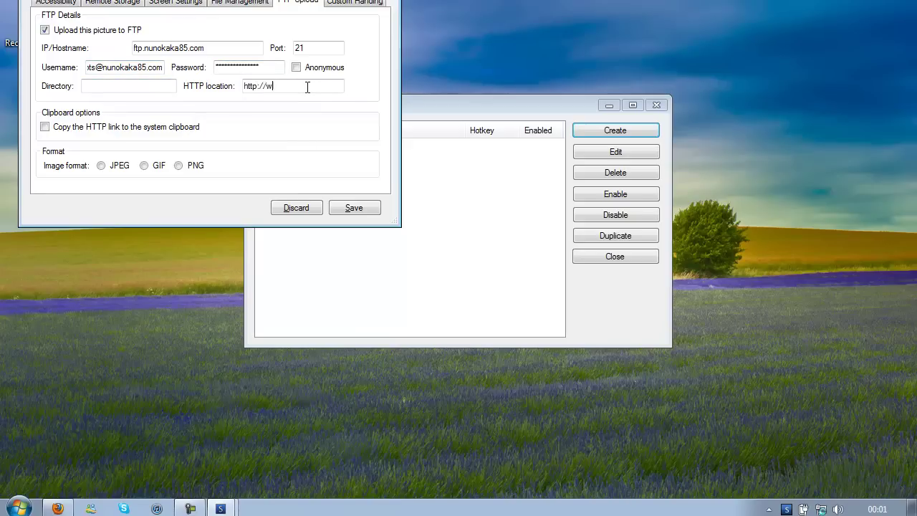
pyautogui.write('ww.snapshots.nunokaka85.com/')
pyautogui.click(145, 127)
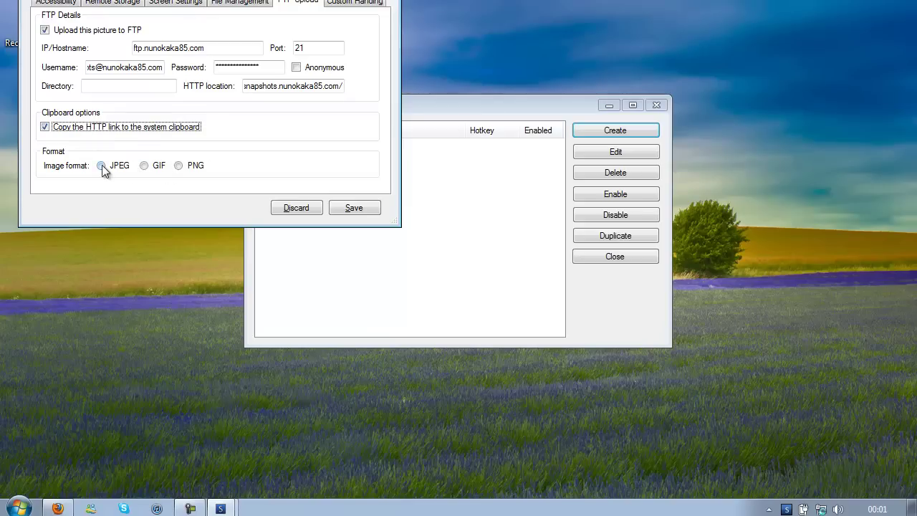
pyautogui.click(179, 165)
# Step: Save the Nunokaka85.com profile and enable it so Yes shows beside hotkey G
pyautogui.click(354, 209)
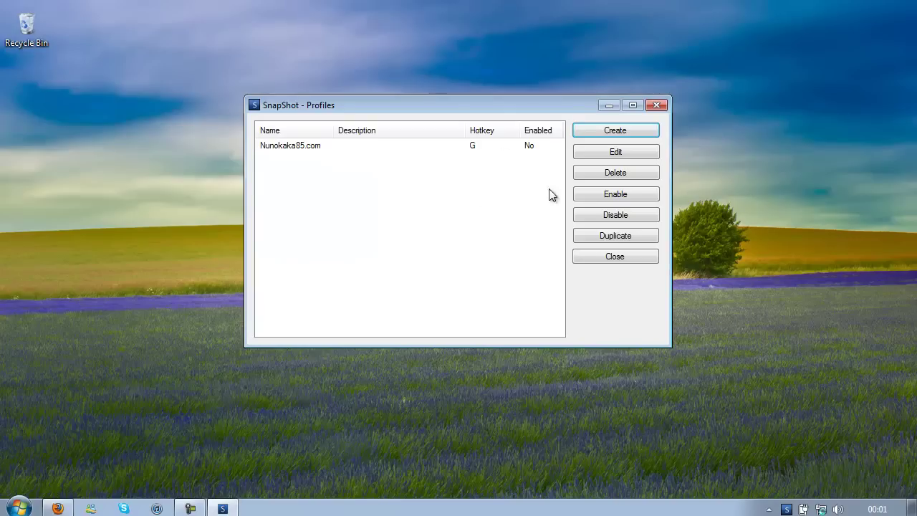
pyautogui.click(507, 146)
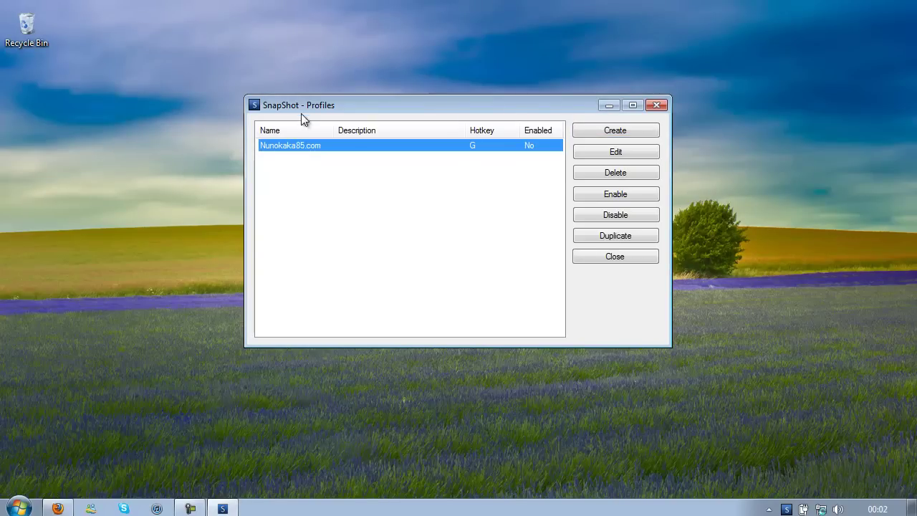
pyautogui.moveTo(507, 102); pyautogui.dragTo(467, 94)
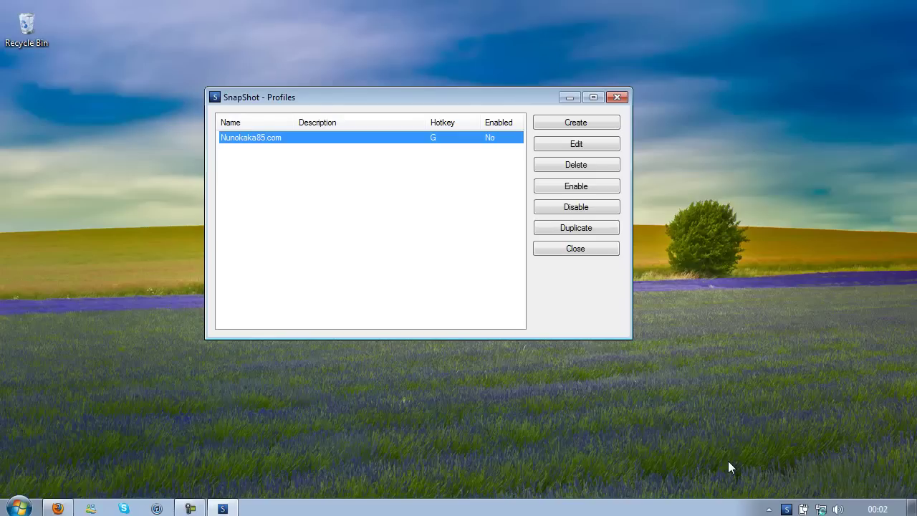
pyautogui.click(83, 464)
pyautogui.click(18, 507)
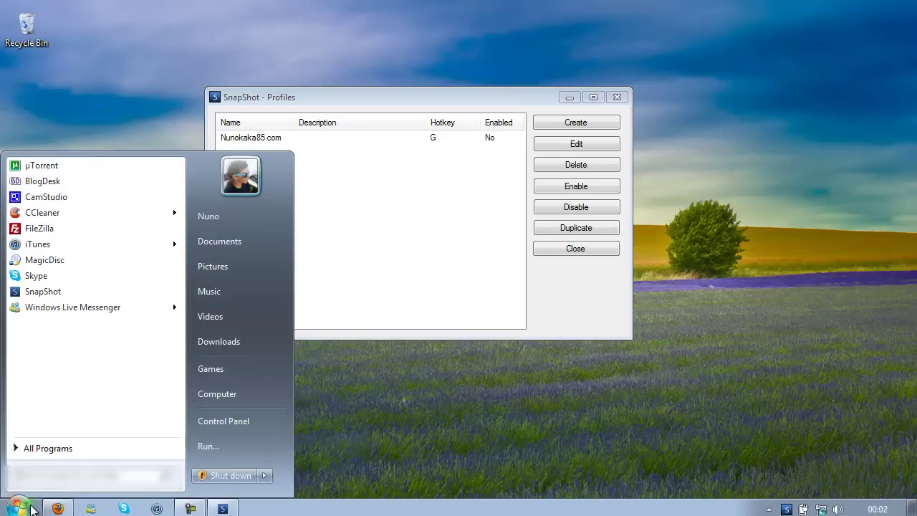
pyautogui.click(352, 395)
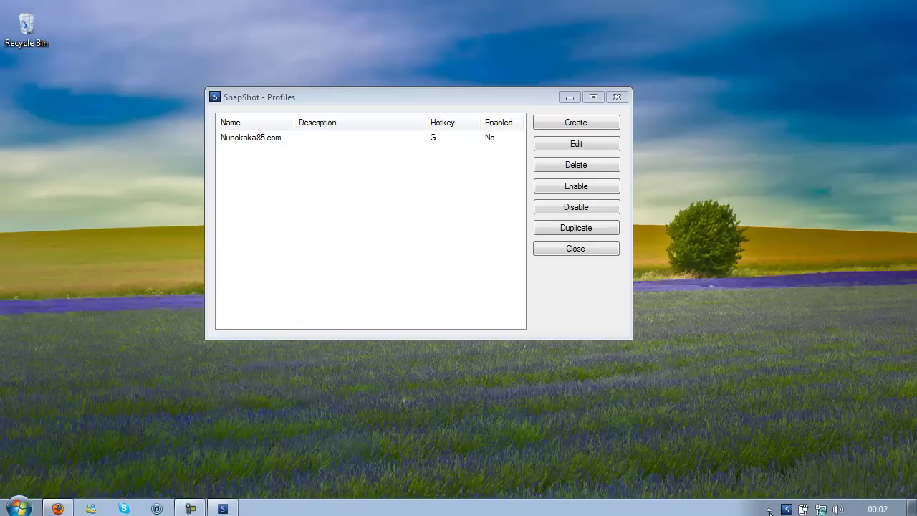
pyautogui.click(454, 216)
pyautogui.press('Down')
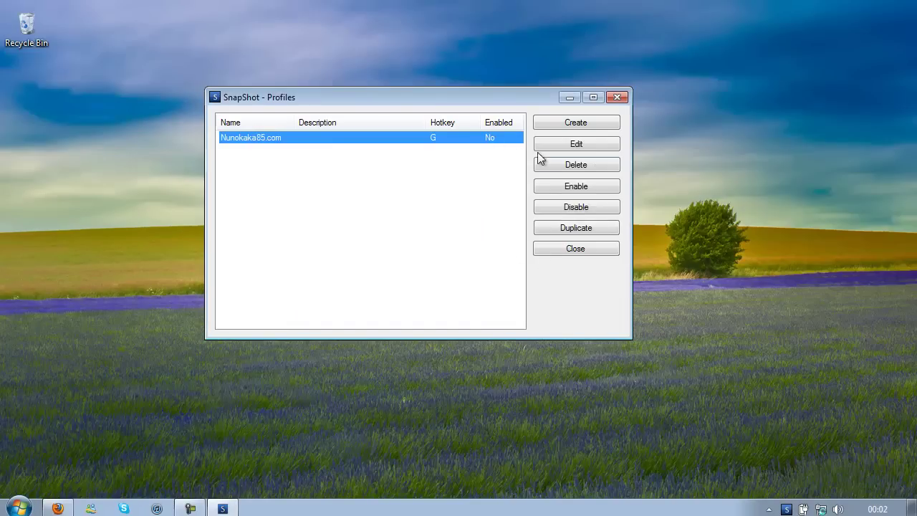
pyautogui.click(575, 190)
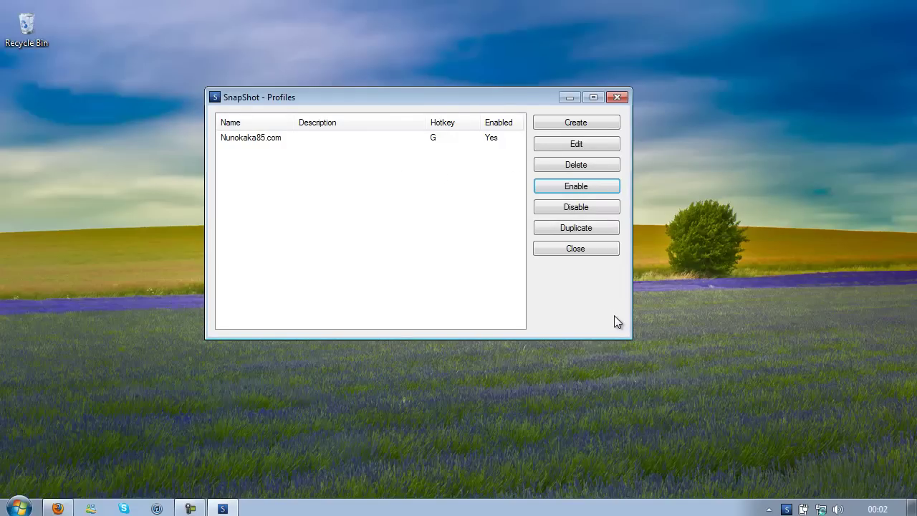
# Step: Paste the copied snapshot URL into Start menu search and open it in Firefox
pyautogui.press('super')
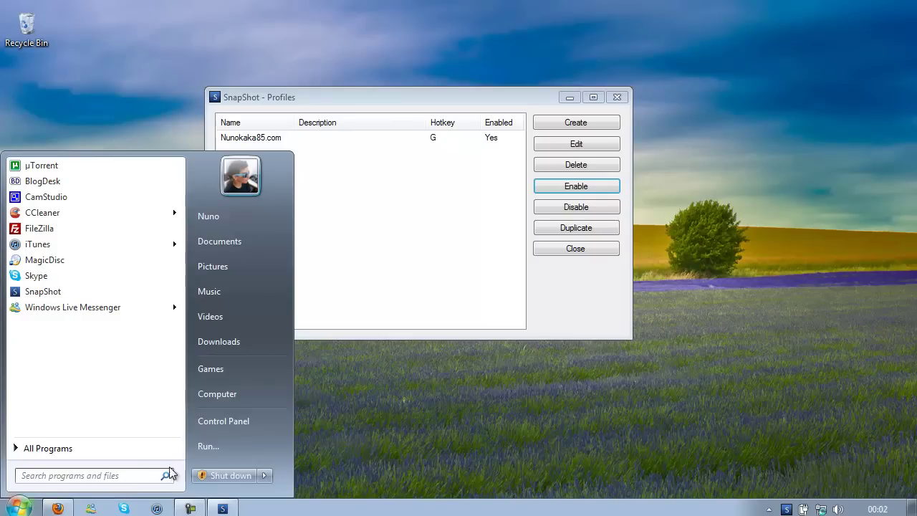
pyautogui.hotkey('ctrl', 'v')
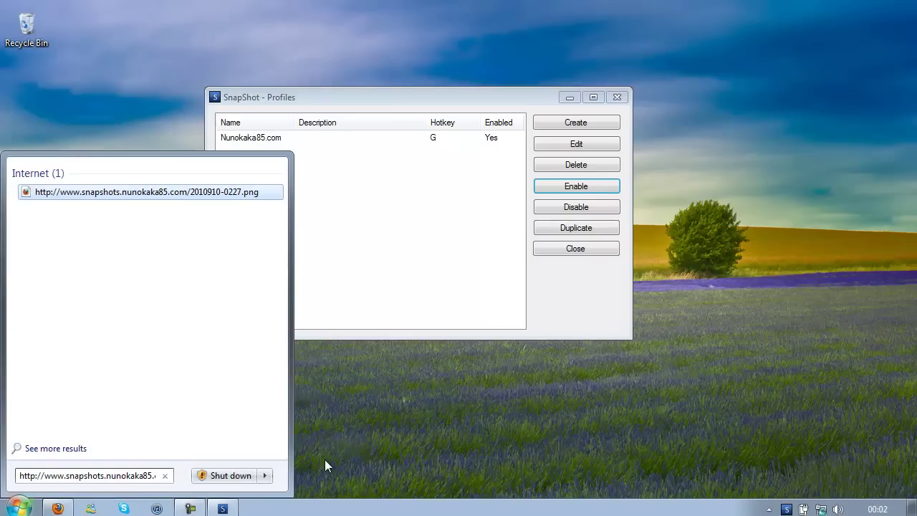
pyautogui.click(396, 444)
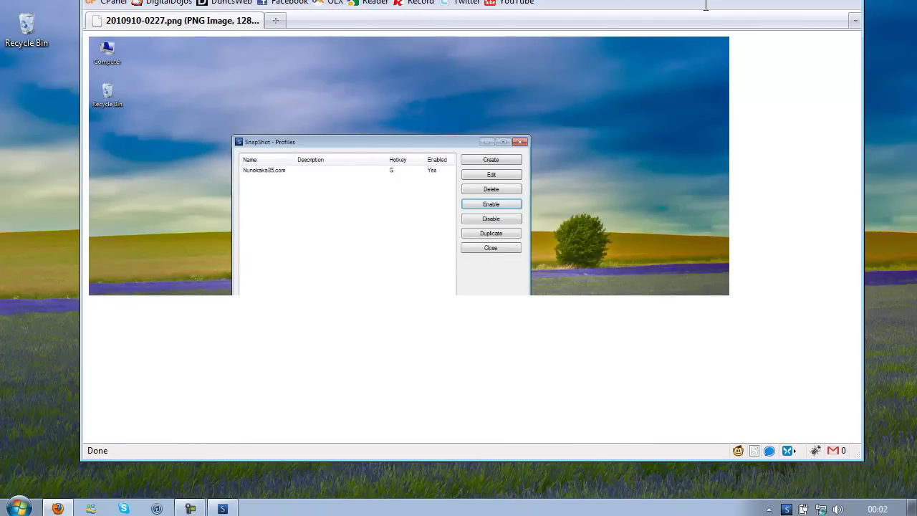
# Step: Load the snapshots subdomain home page showing NO U! and dismiss the upload notification
pyautogui.press('Return')
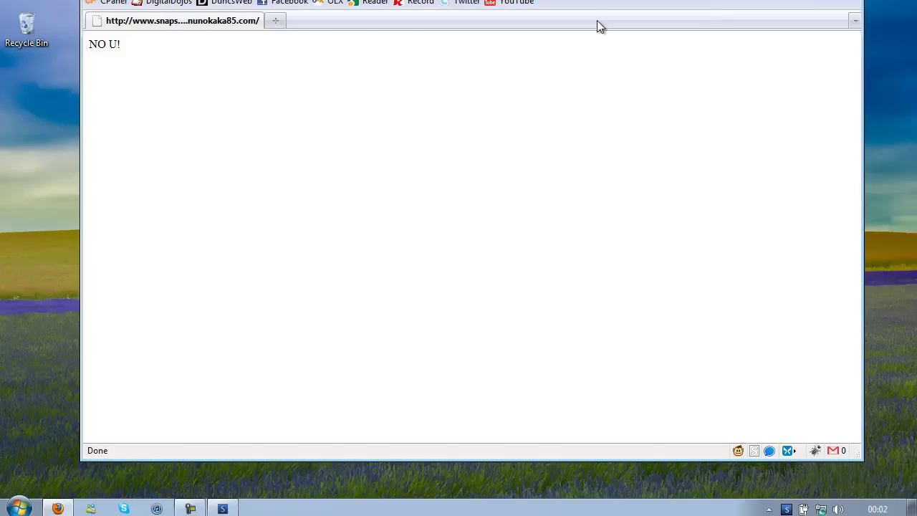
pyautogui.hotkey('ctrl', 'a')
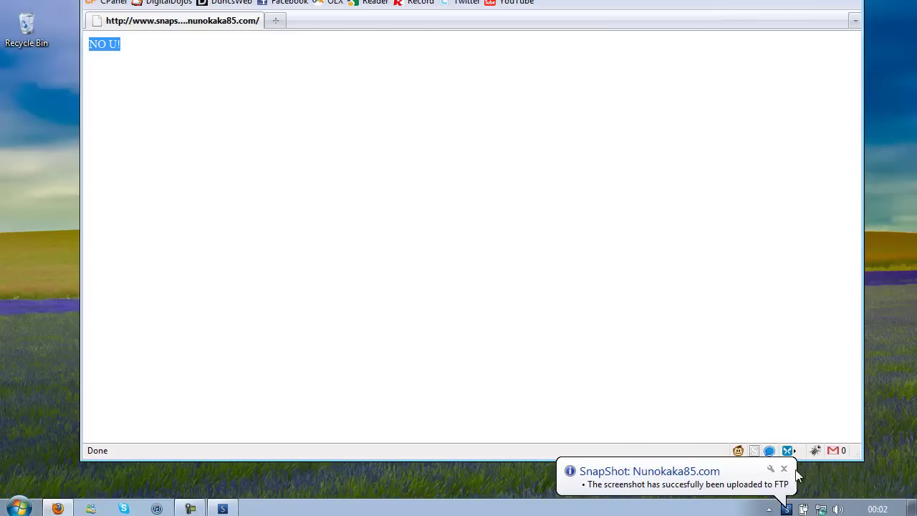
pyautogui.click(786, 475)
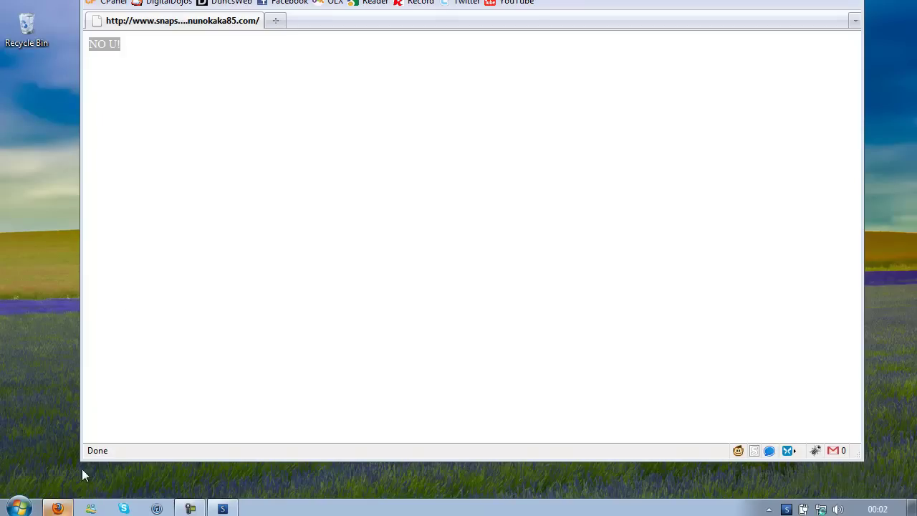
pyautogui.click(202, 69)
# Step: Select and deselect the NO U! text, then minimize Firefox
pyautogui.moveTo(121, 69); pyautogui.dragTo(70, 65)
pyautogui.click(131, 63)
pyautogui.click(57, 508)
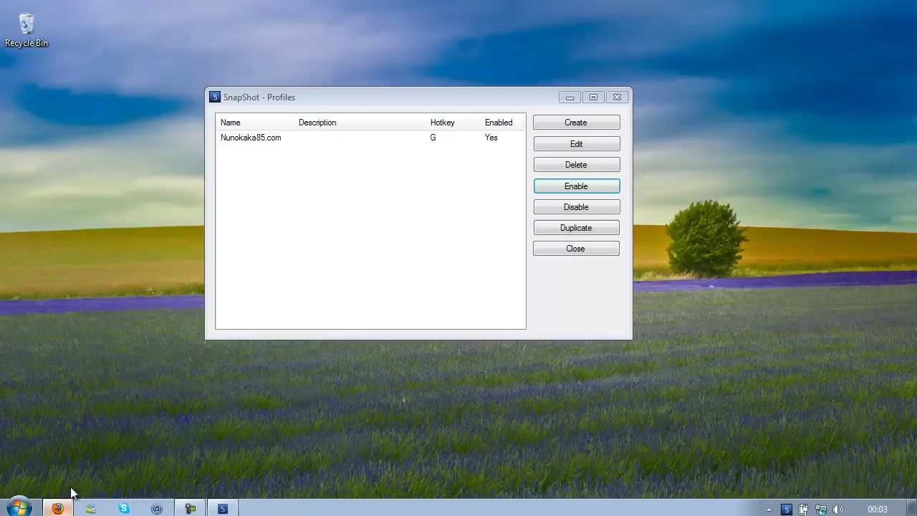
# Step: Launch FileZilla from the FileZilla FTP Client folder in All Programs
pyautogui.click(18, 508)
pyautogui.rightClick(61, 451)
pyautogui.press('Escape')
pyautogui.click(158, 452)
pyautogui.scroll(-5, 143, 372)
pyautogui.scroll(-1, 50, 308)
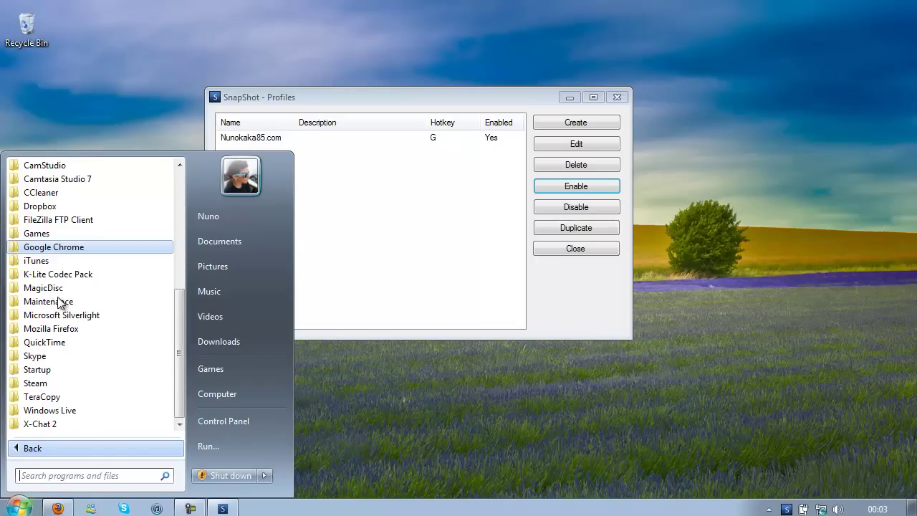
pyautogui.scroll(2, 40, 364)
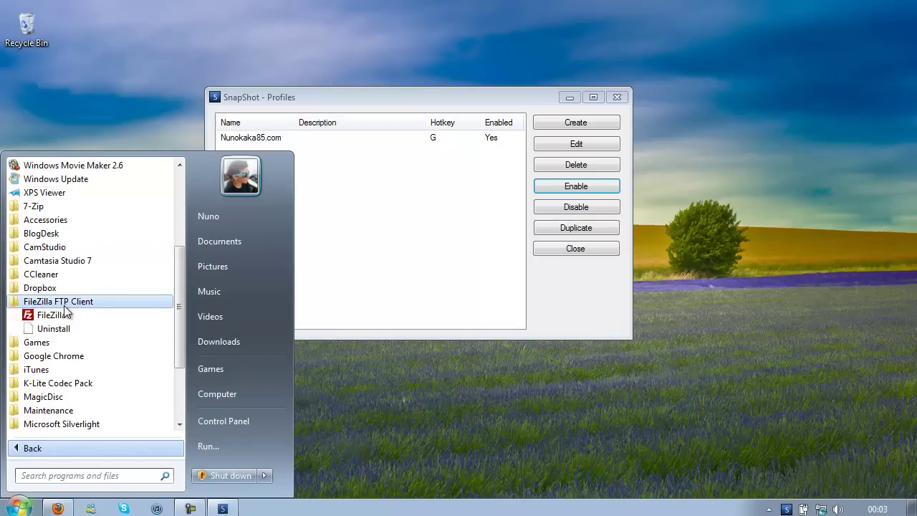
pyautogui.click(68, 315)
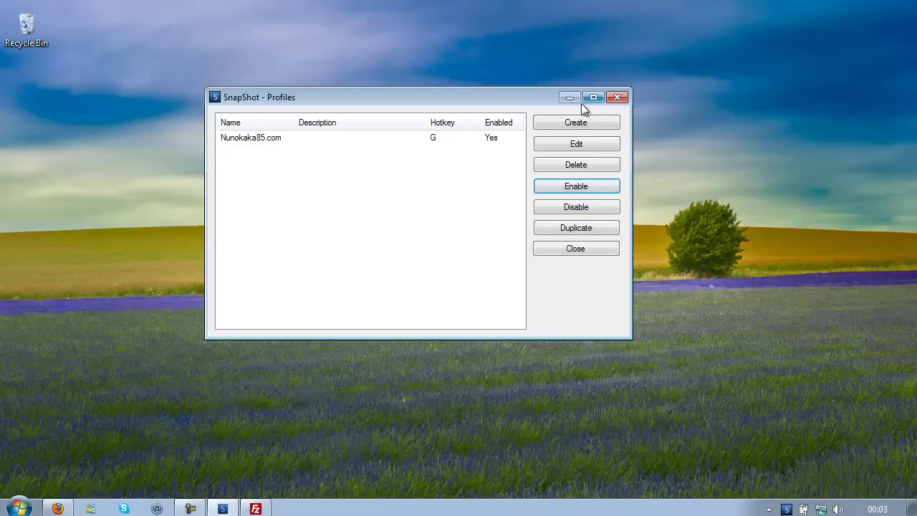
# Step: Create a new desktop text document named Windows.txt and open it in Notepad
pyautogui.click(571, 100)
pyautogui.rightClick(432, 380)
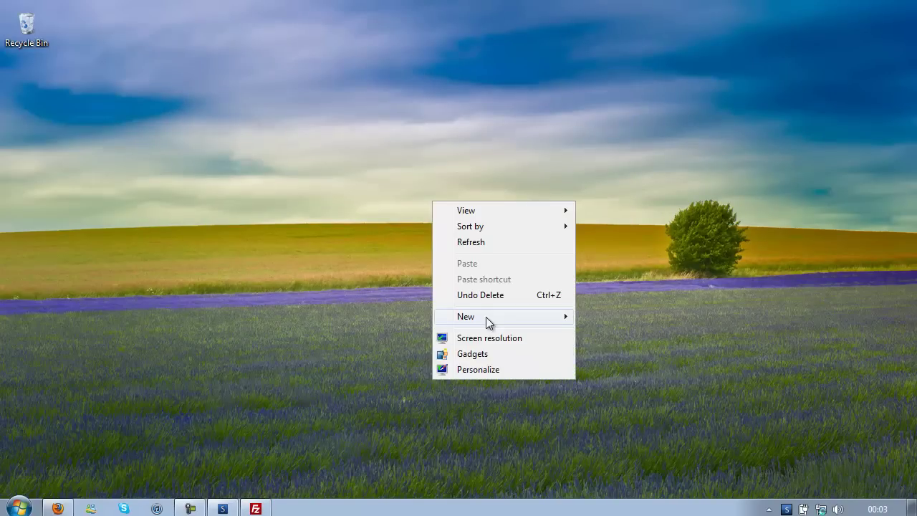
pyautogui.moveTo(485, 316)
pyautogui.click(646, 418)
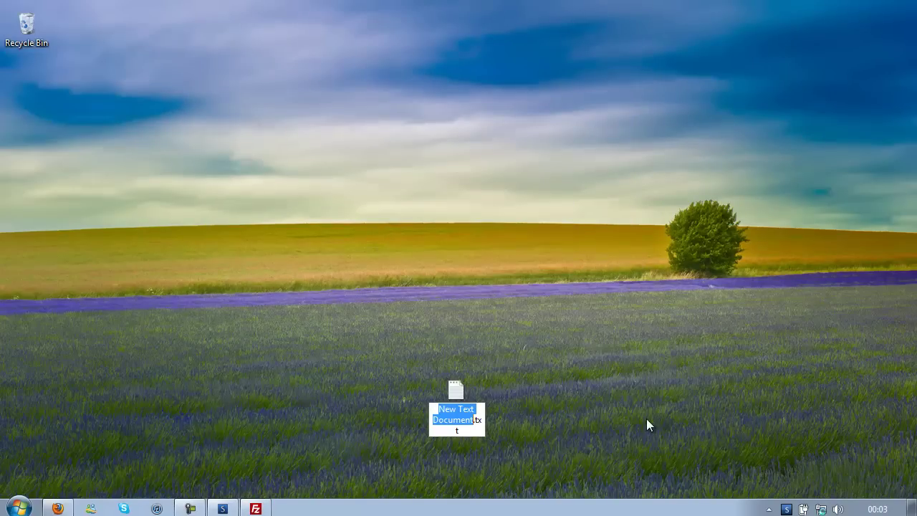
pyautogui.write('Window')
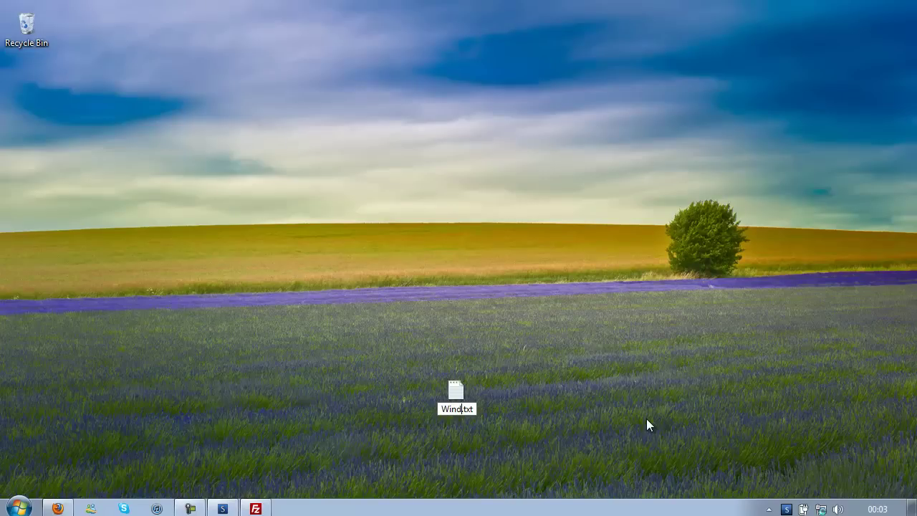
pyautogui.press('BackSpace')
pyautogui.press('BackSpace')
pyautogui.write('ows')
pyautogui.press('Return')
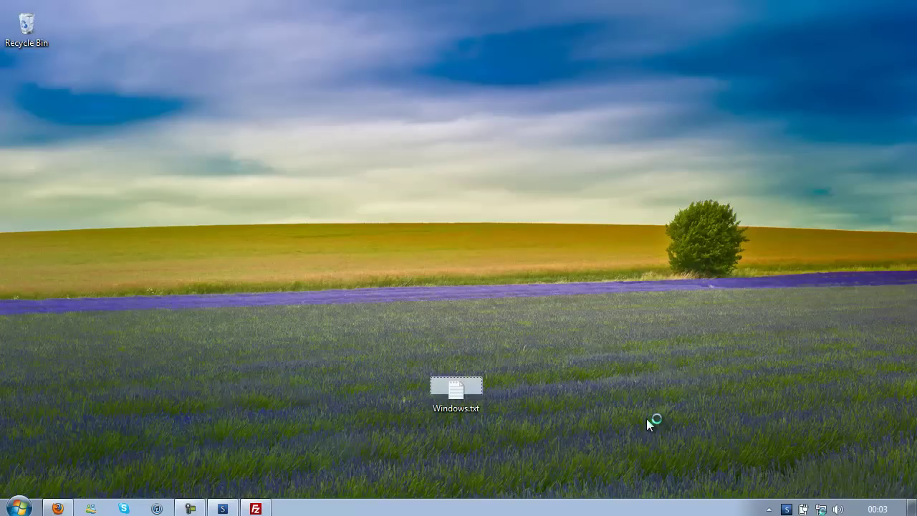
pyautogui.press('Return')
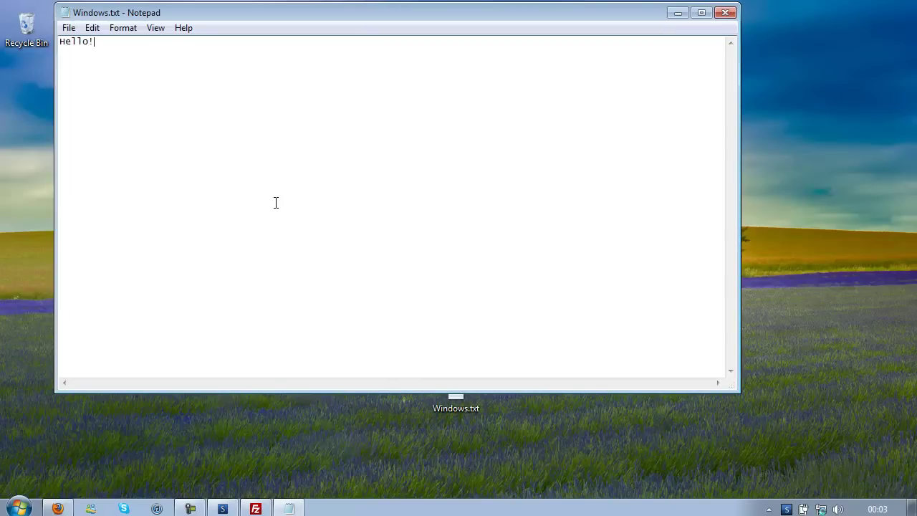
# Step: Save the document as index.html using the All Files type
pyautogui.click(69, 28)
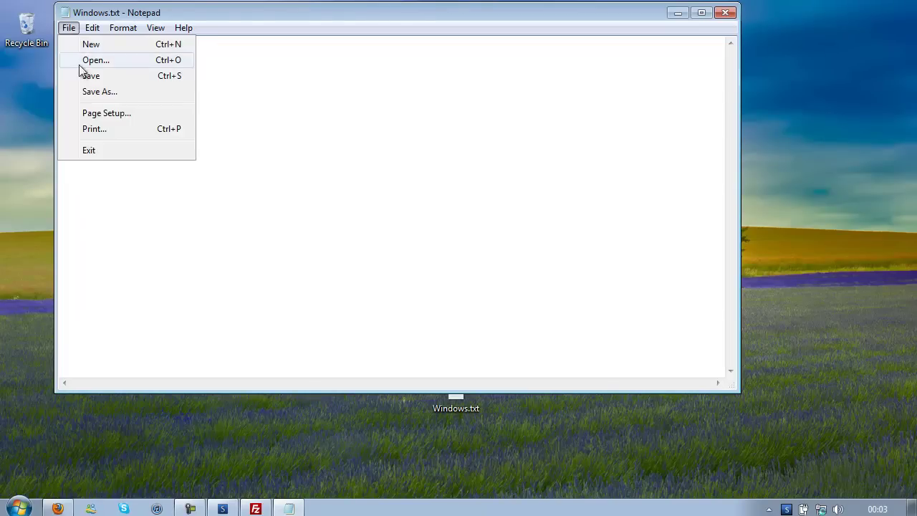
pyautogui.click(96, 92)
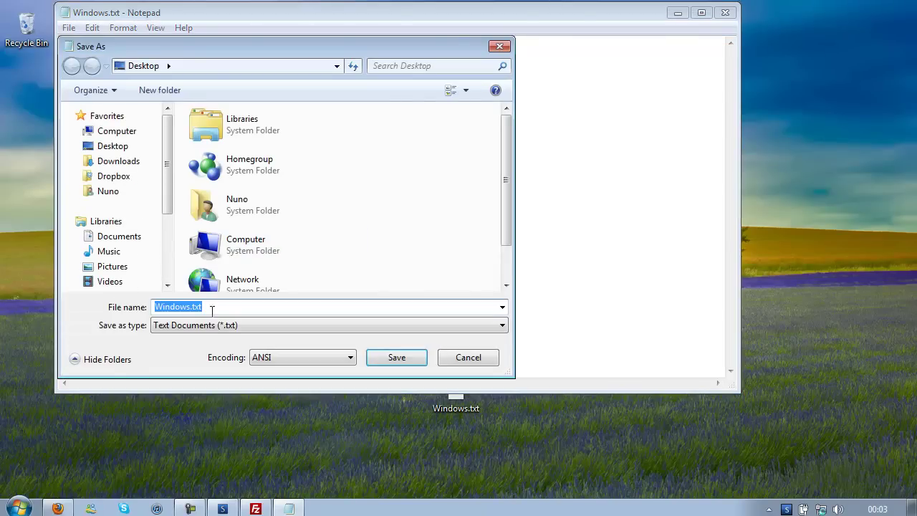
pyautogui.click(189, 327)
pyautogui.click(201, 350)
pyautogui.click(212, 305)
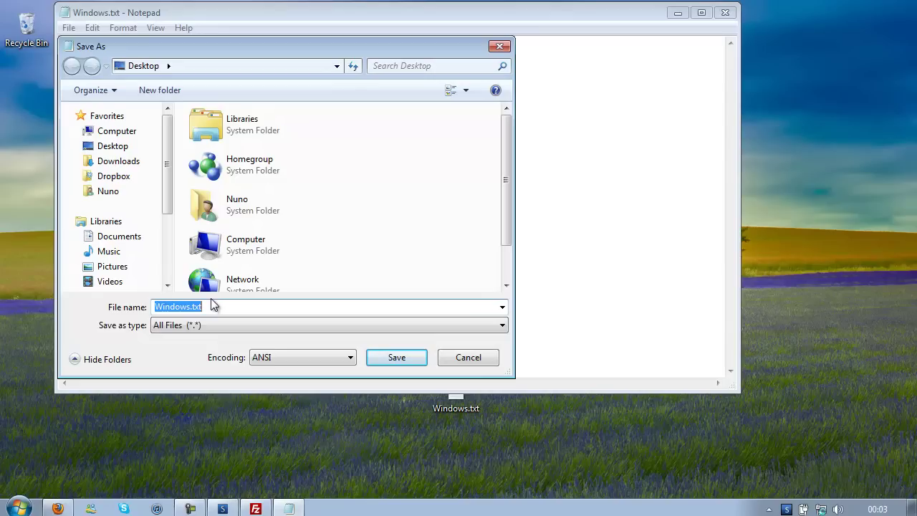
pyautogui.write('index.html')
pyautogui.press('Return')
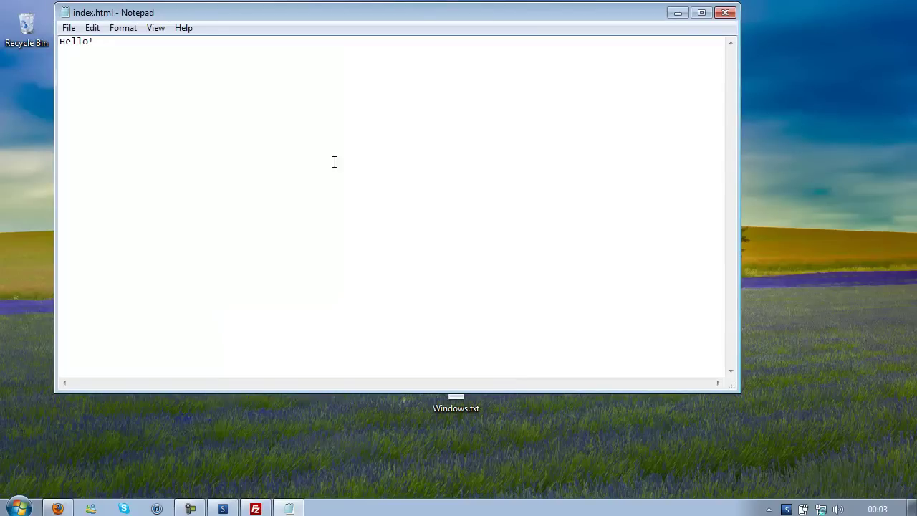
# Step: Close Notepad and the local index.html preview in Firefox
pyautogui.click(725, 12)
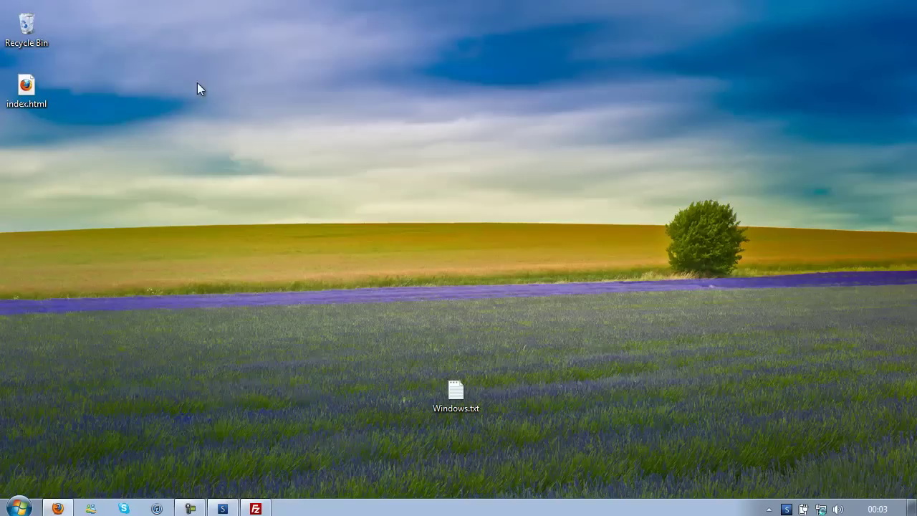
pyautogui.hotkey('ctrl', 'a')
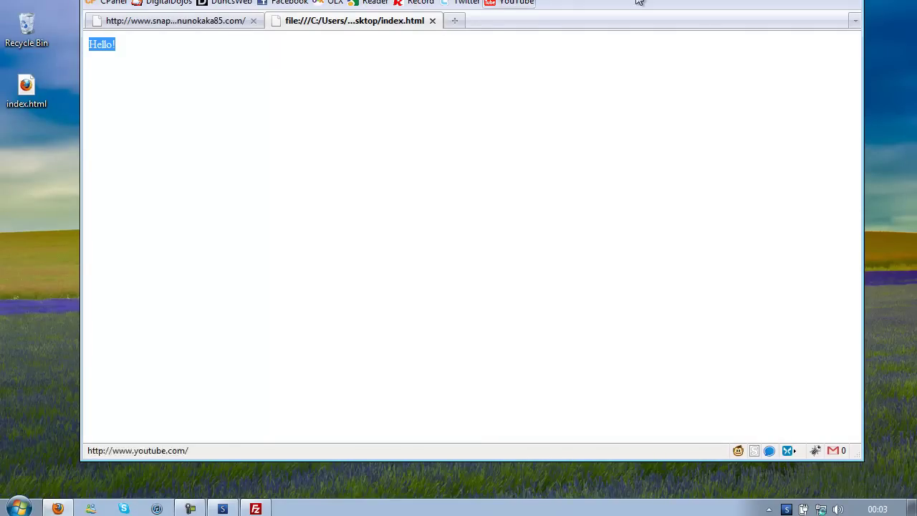
pyautogui.click(432, 20)
pyautogui.hotkey('ctrl', 'w')
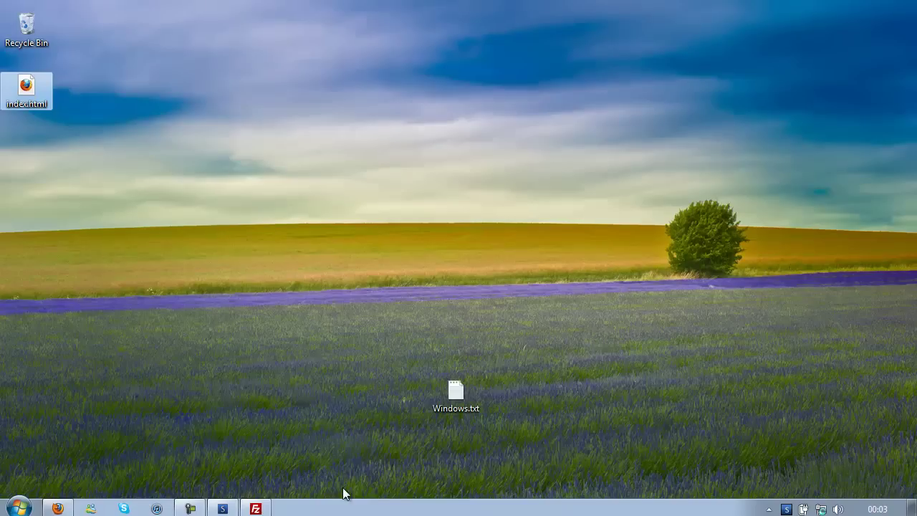
# Step: Open the server's snapshots folder in FileZilla and delete its existing index.html
pyautogui.click(255, 508)
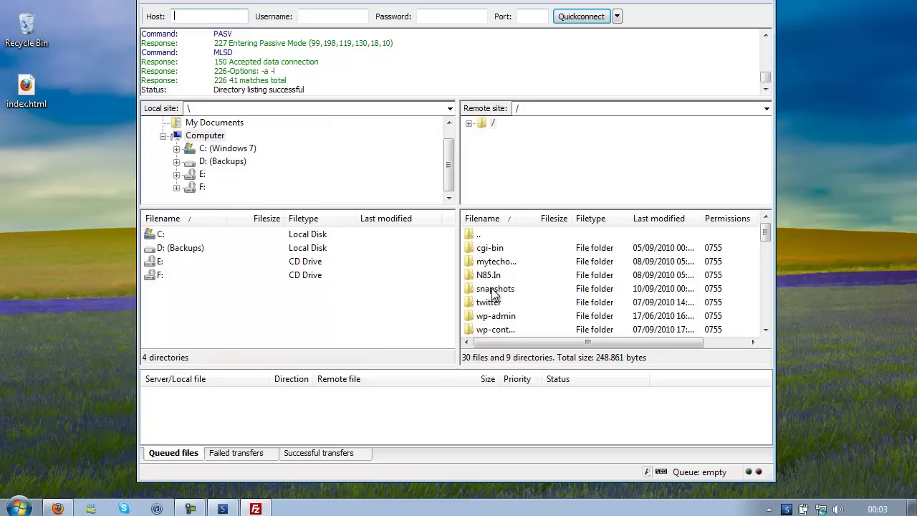
pyautogui.doubleClick(494, 289)
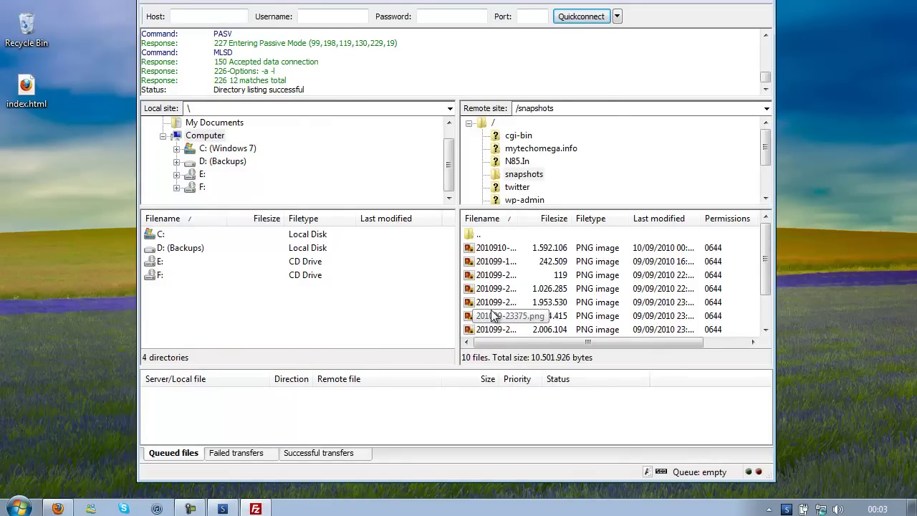
pyautogui.scroll(-1, 494, 315)
pyautogui.click(504, 330)
pyautogui.moveTo(504, 332); pyautogui.dragTo(28, 312)
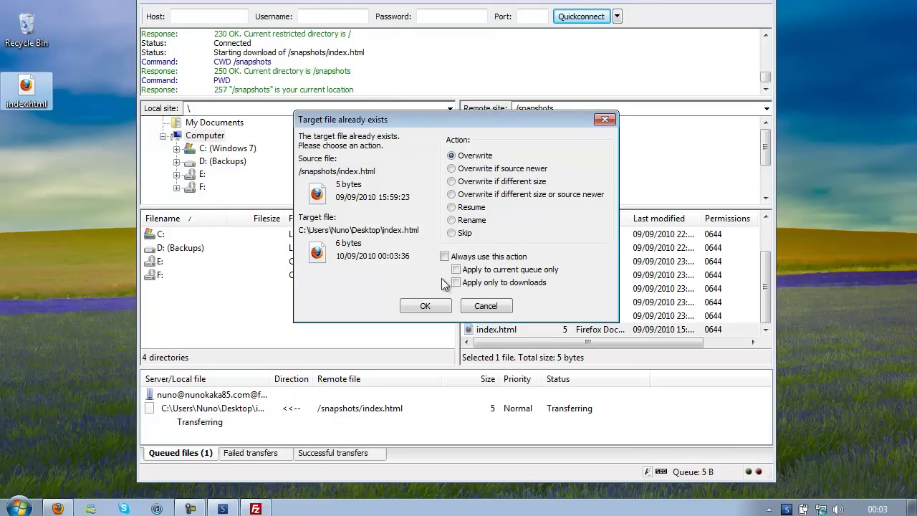
pyautogui.click(484, 304)
pyautogui.click(506, 330)
pyautogui.press('Delete')
pyautogui.click(427, 277)
# Step: Upload the desktop index.html to snapshots and reload Firefox to confirm it reads Hello!
pyautogui.moveTo(33, 82); pyautogui.dragTo(552, 288)
pyautogui.click(522, 178)
pyautogui.click(57, 508)
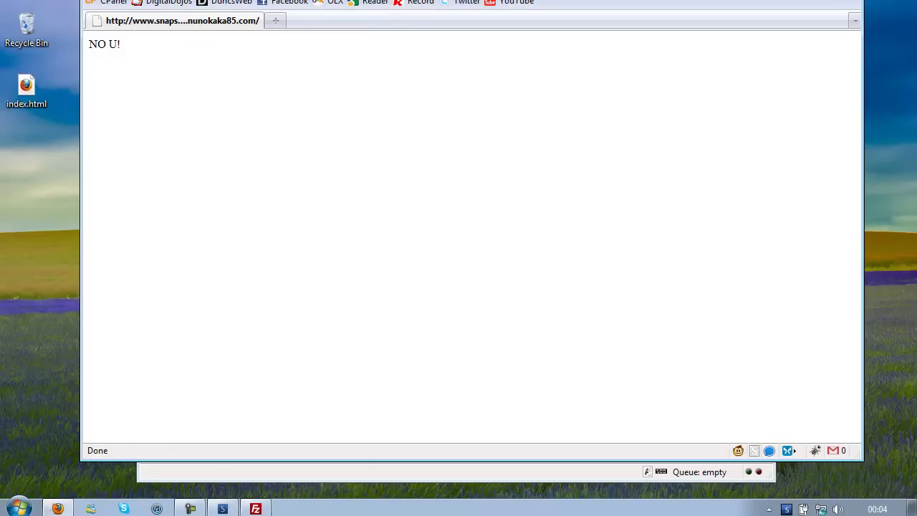
pyautogui.press('F5')
pyautogui.moveTo(162, 89); pyautogui.dragTo(46, 44)
pyautogui.click(390, 144)
pyautogui.hotkey('ctrl', 'a')
pyautogui.click(805, 0)
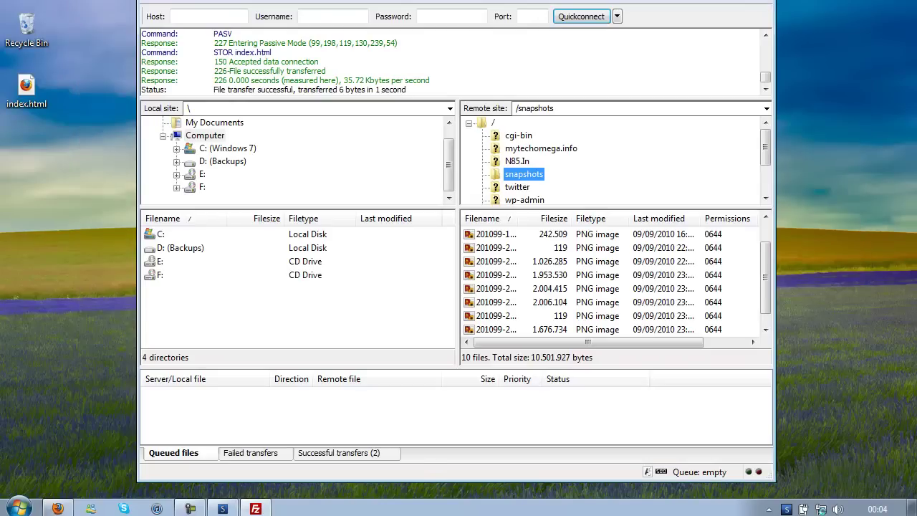
pyautogui.click(720, 0)
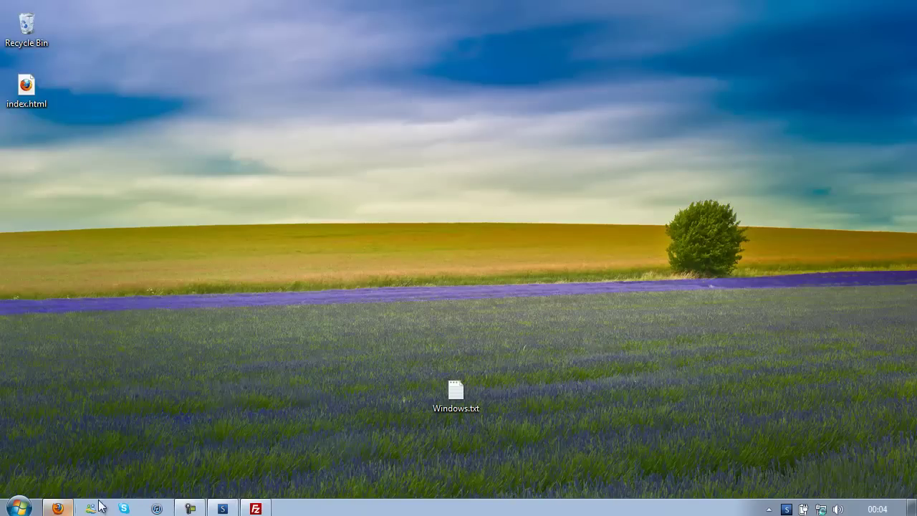
# Step: Restore Firefox to show the snapshots subdomain's Hello! page, then dismiss SnapShot's tray menu
pyautogui.click(60, 509)
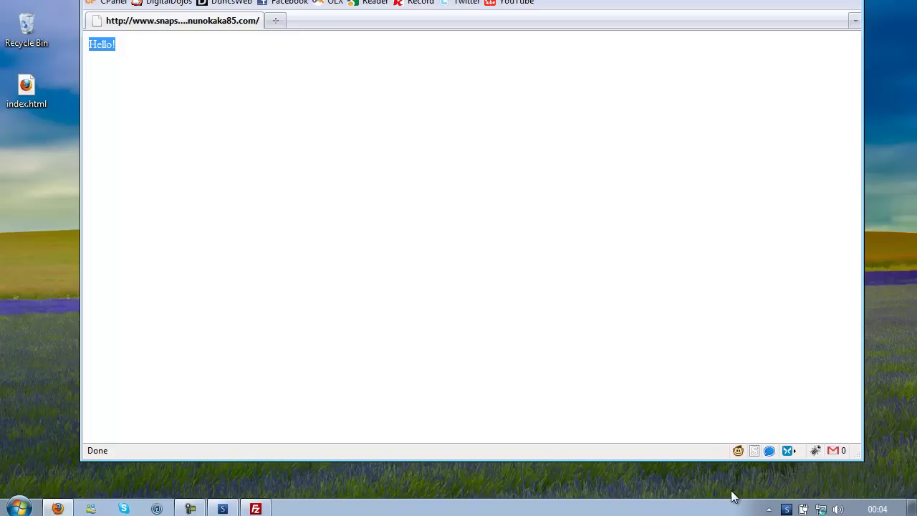
pyautogui.rightClick(786, 509)
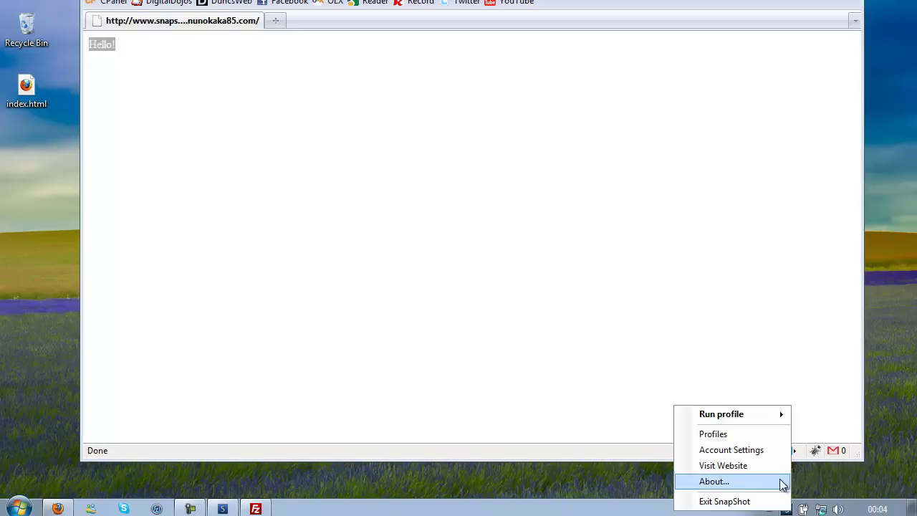
pyautogui.click(523, 481)
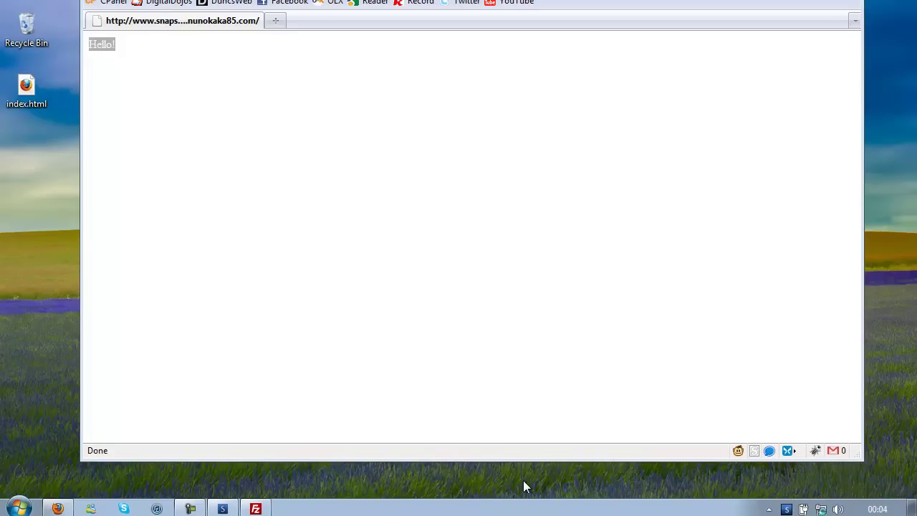